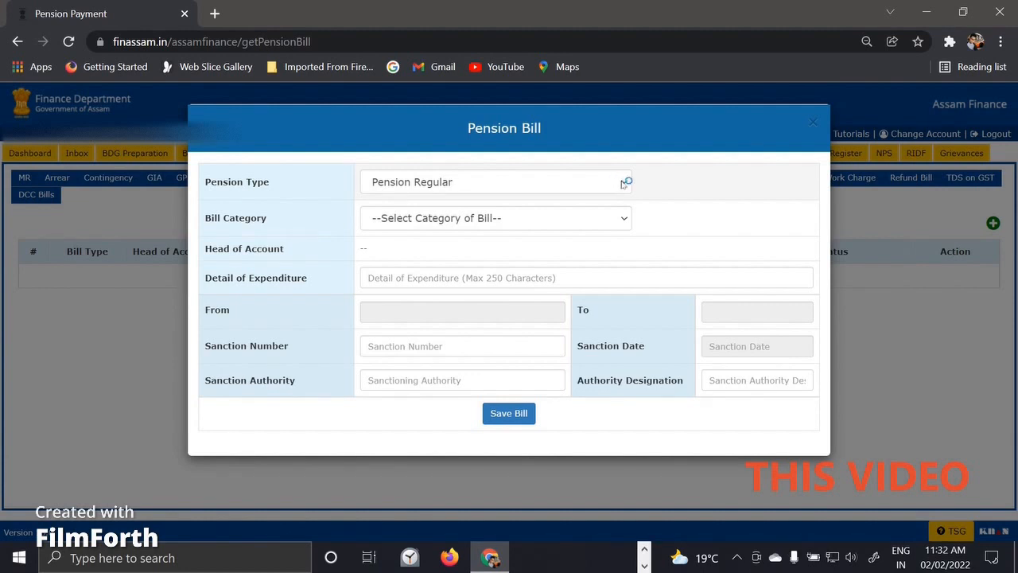
click(623, 184)
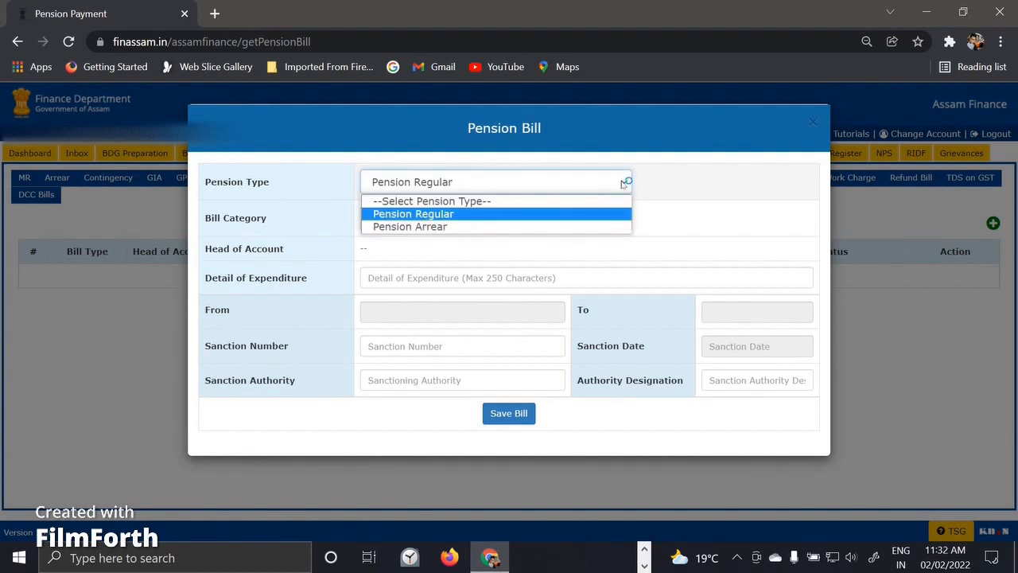
click(518, 214)
click(544, 216)
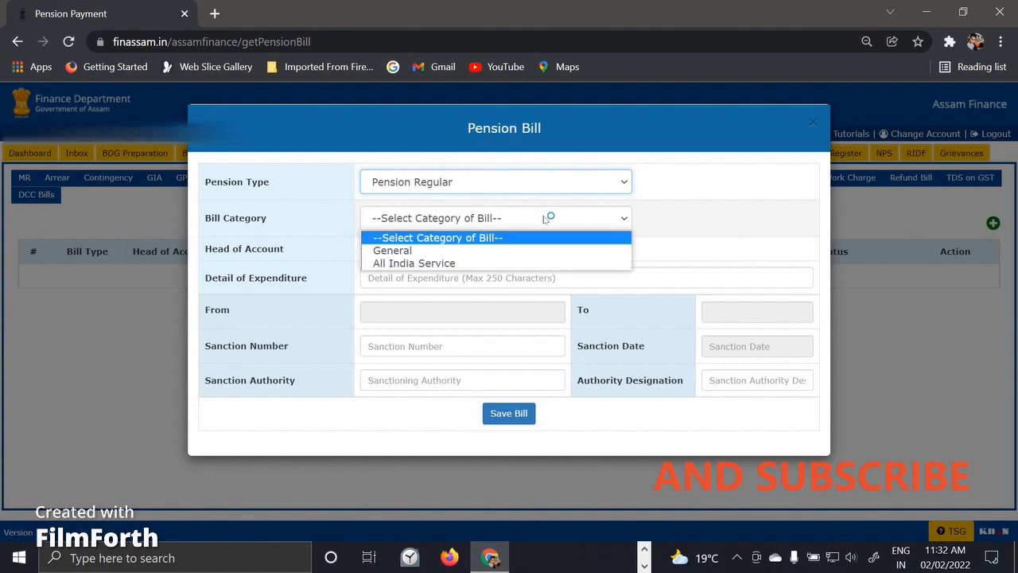
click(437, 250)
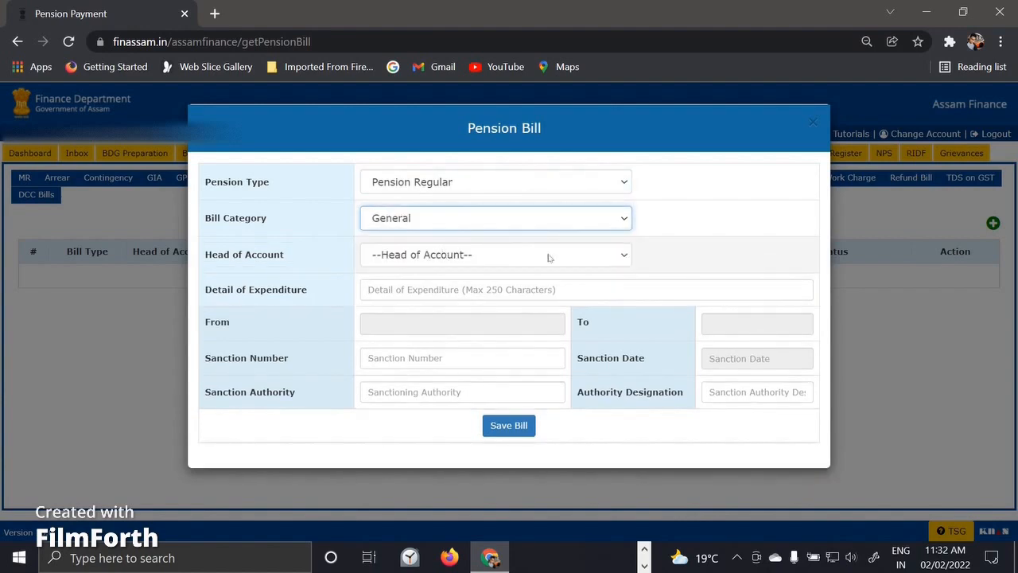
click(548, 256)
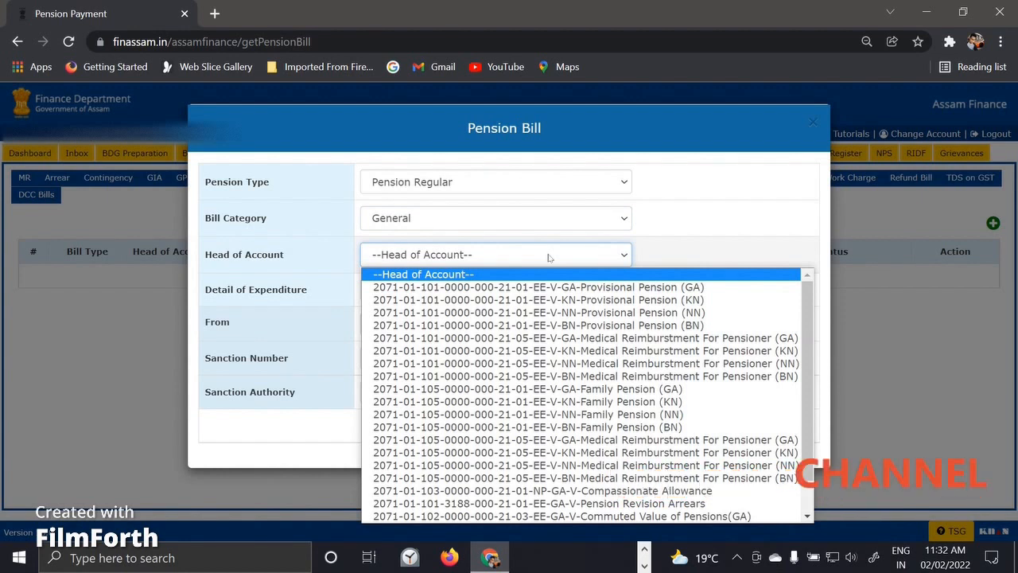
click(589, 325)
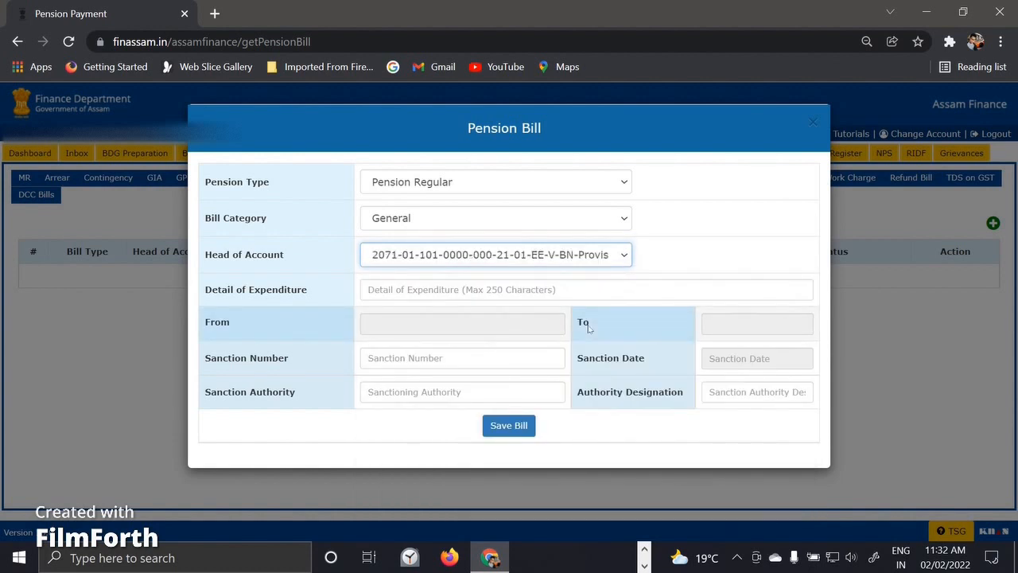
click(498, 288)
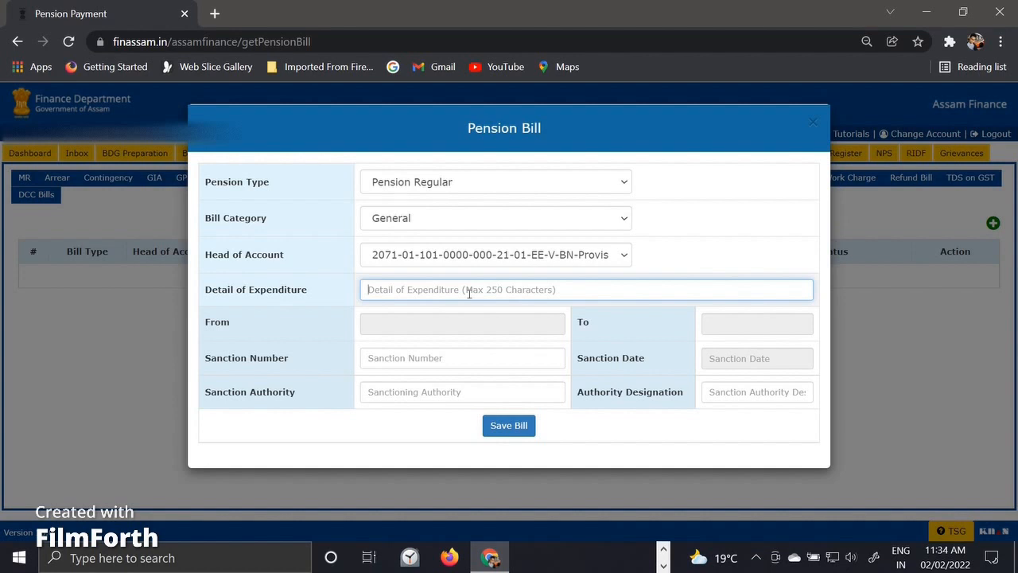
Enter the pensioner's name in the detail of expenditure, as retired B.V.O. of O/o S.D.V.O.
text(P)
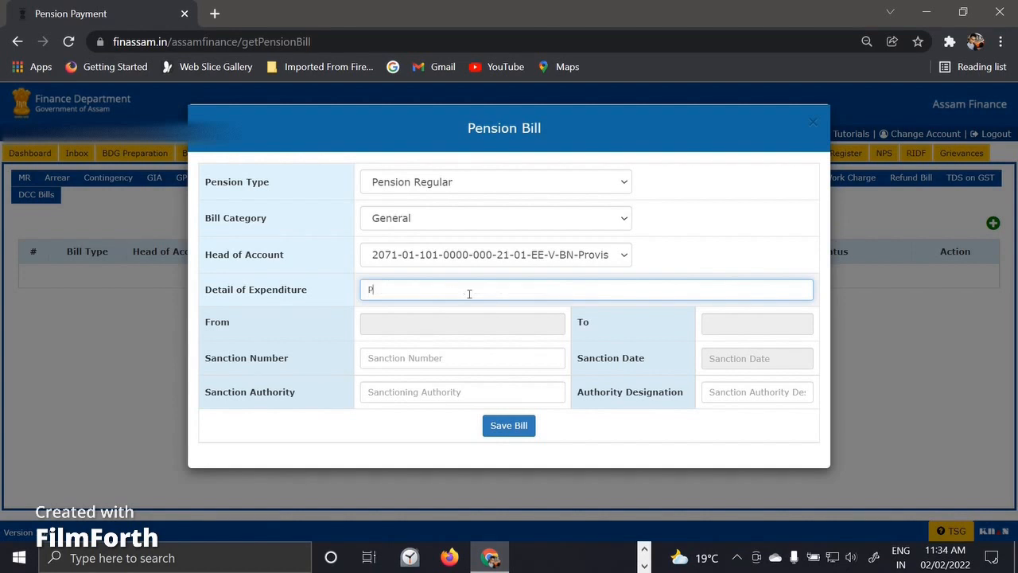
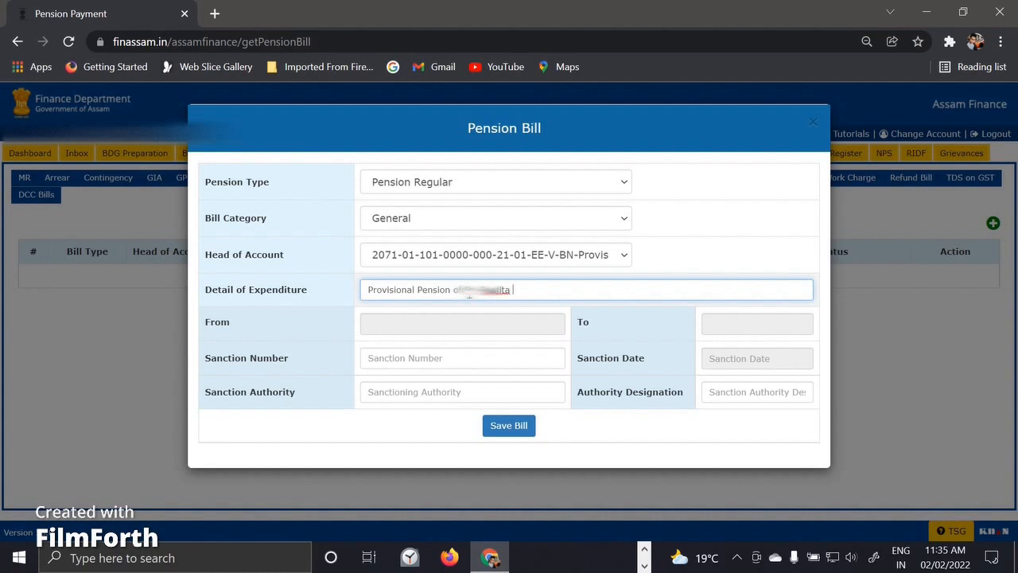
text(-B.V.O. of O/o )
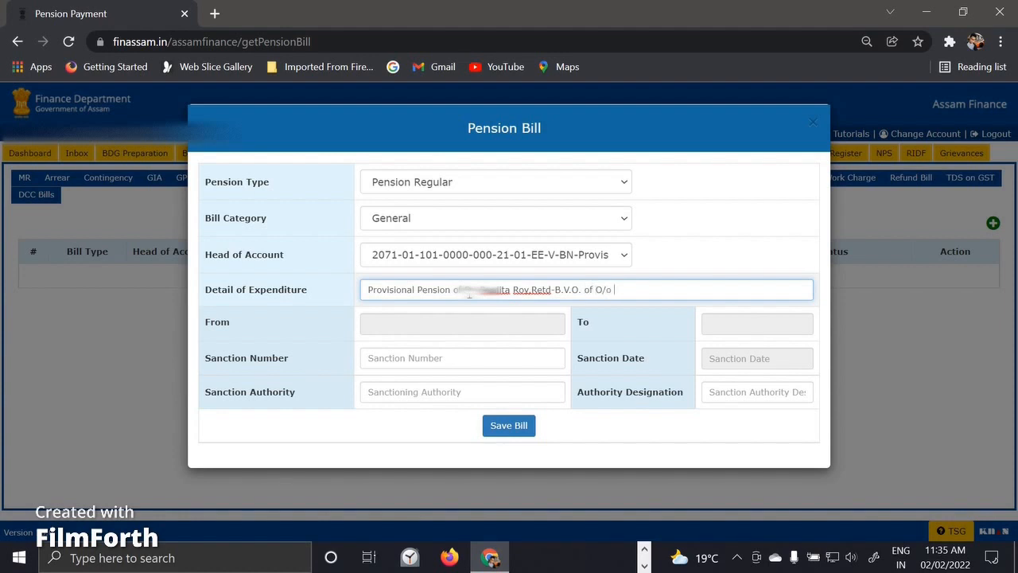
text(S.D.V.O.,Bil)
click(531, 289)
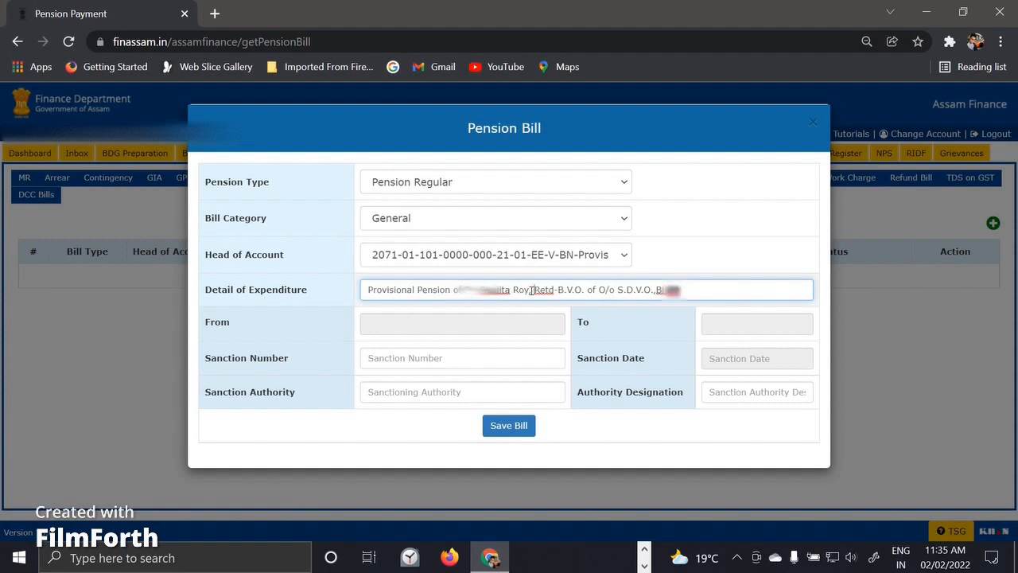
click(469, 329)
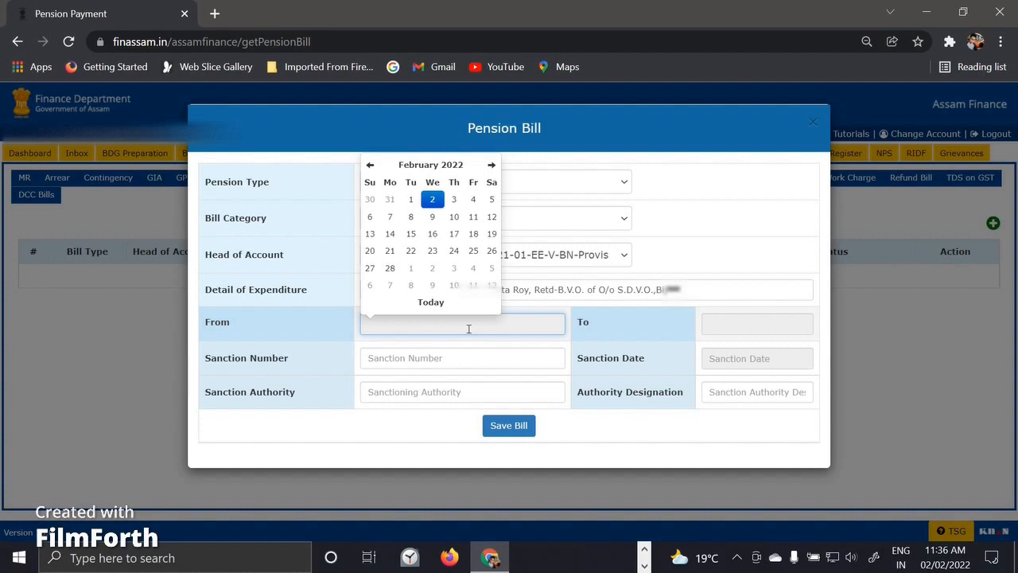
Set the bill period From date to 01-11-2021.
click(369, 166)
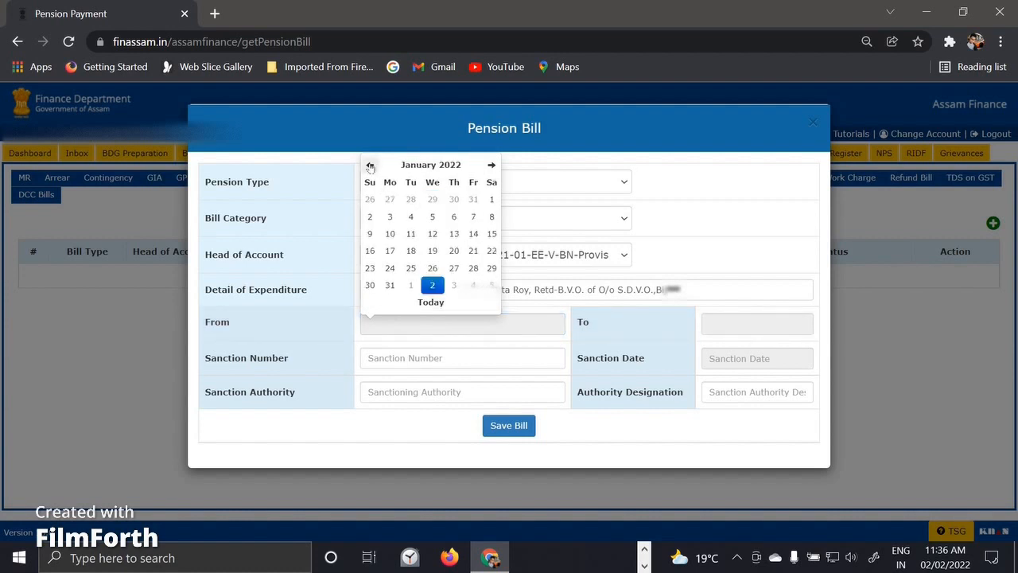
click(370, 166)
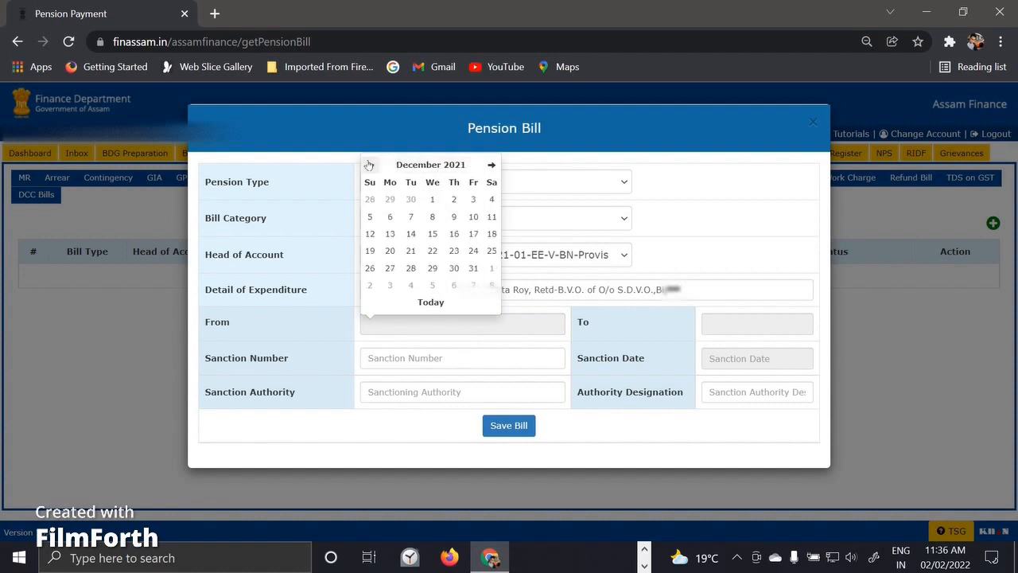
click(369, 164)
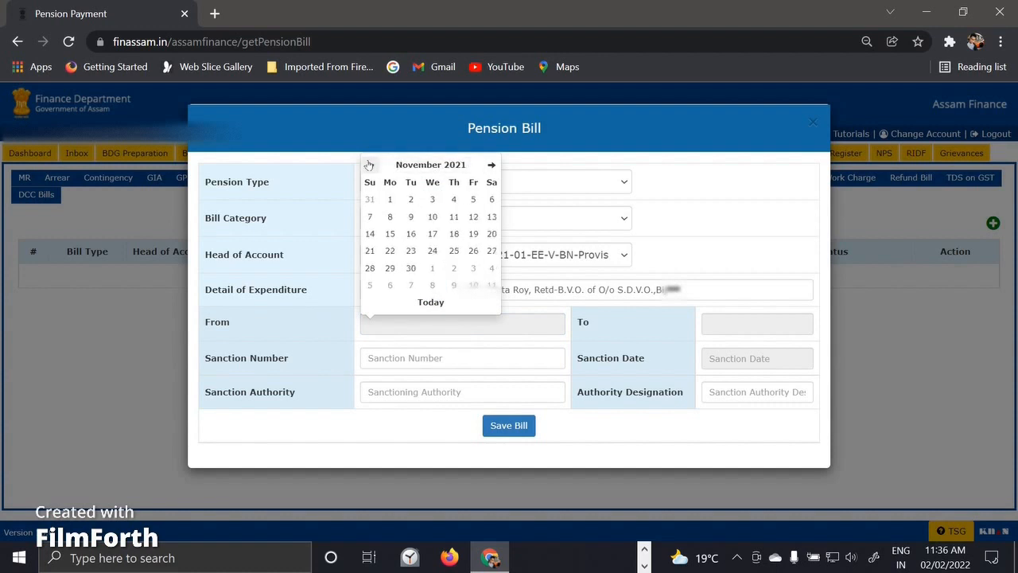
click(390, 199)
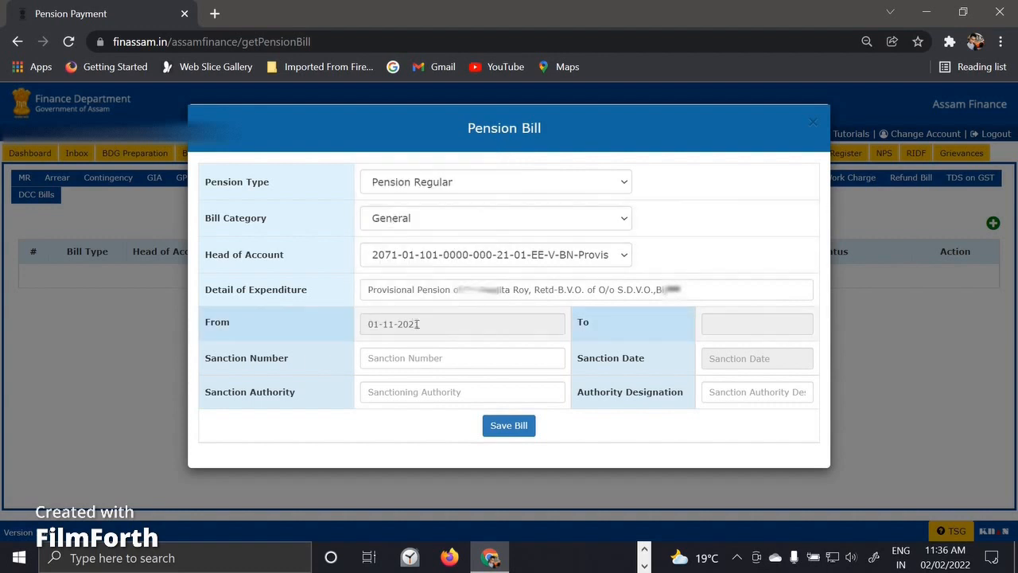
Set the bill period To date to 31-01-2022.
click(721, 328)
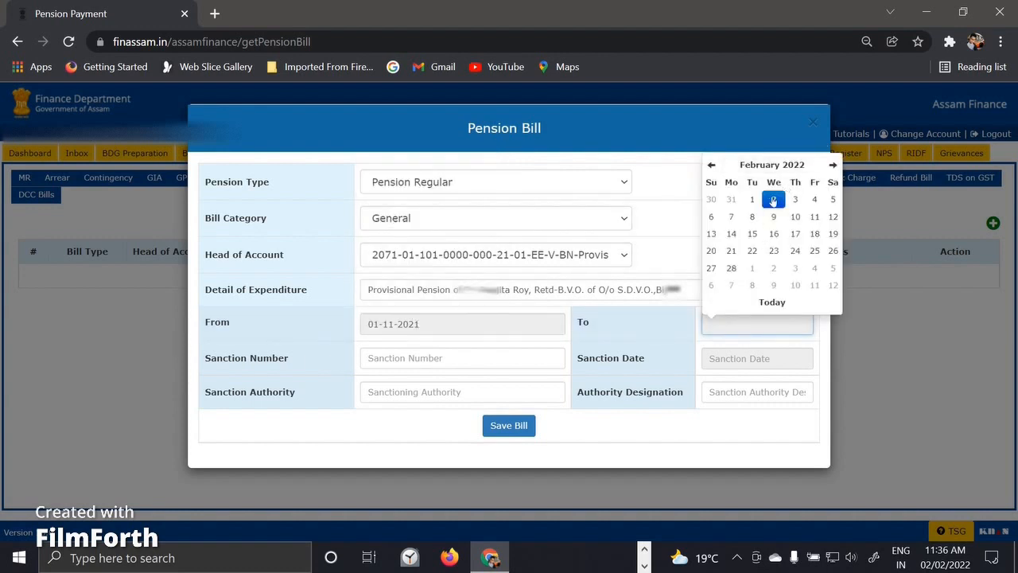
click(711, 165)
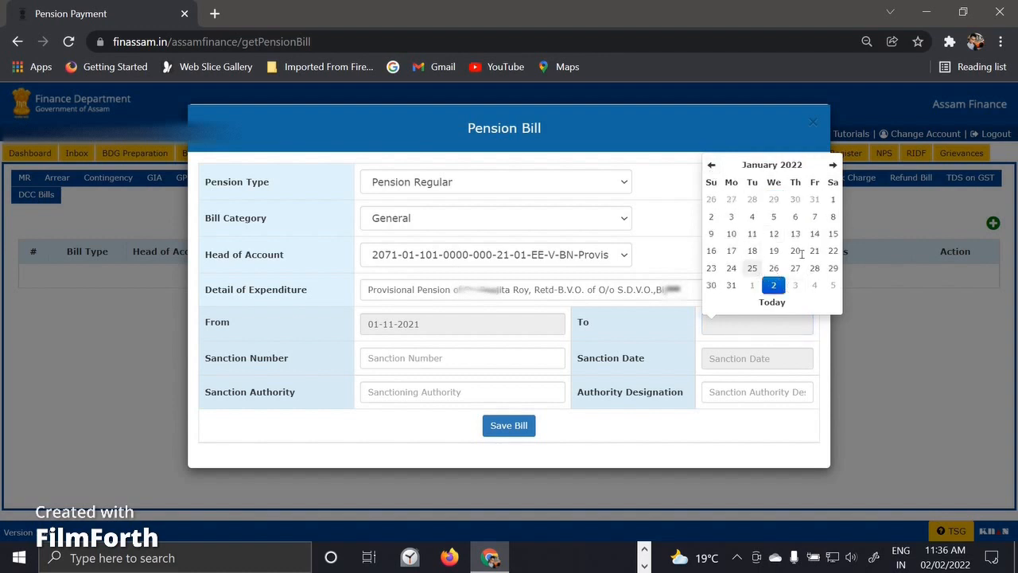
click(732, 285)
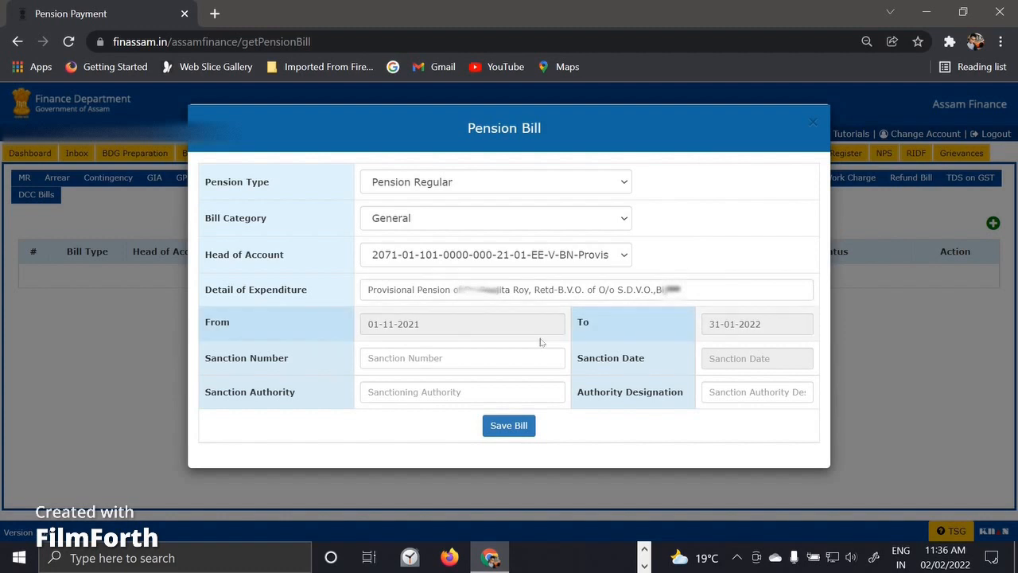
click(509, 356)
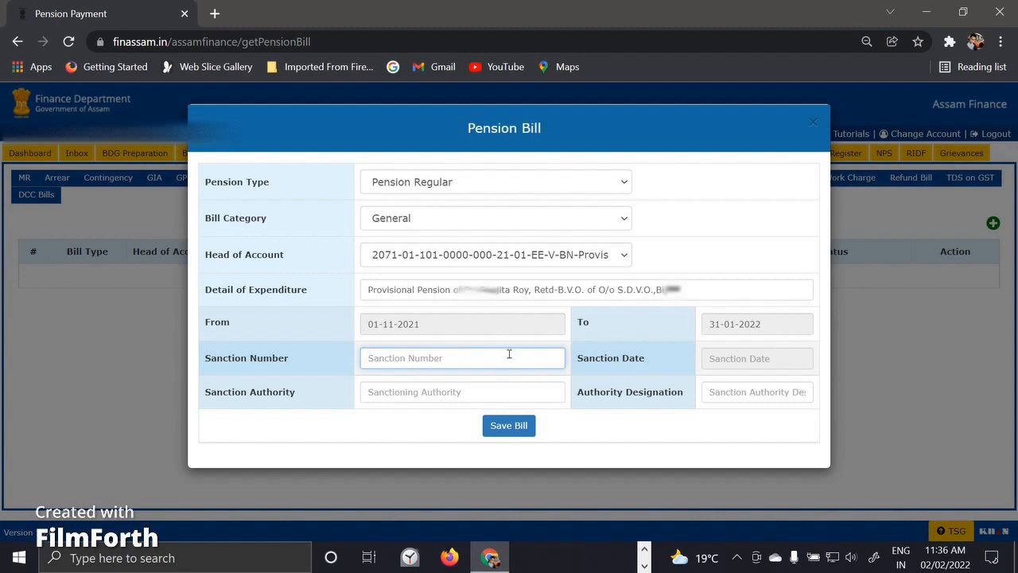
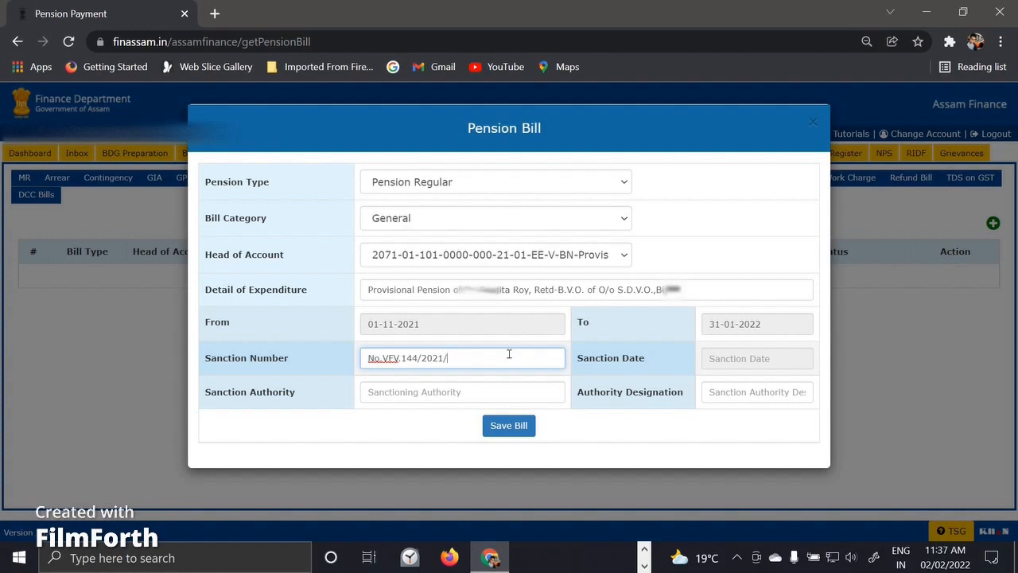
click(752, 359)
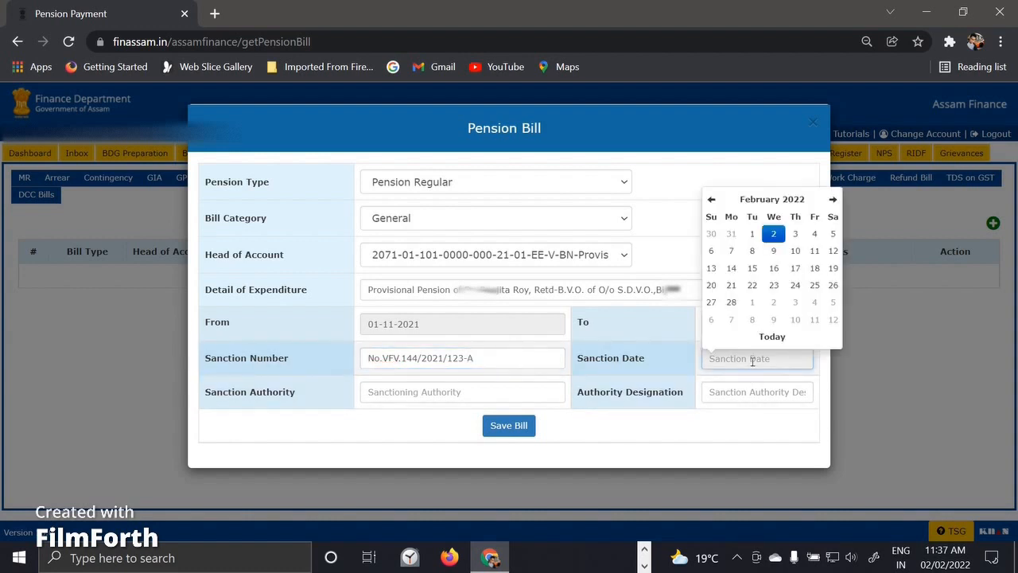
click(712, 199)
click(712, 200)
click(711, 200)
click(712, 200)
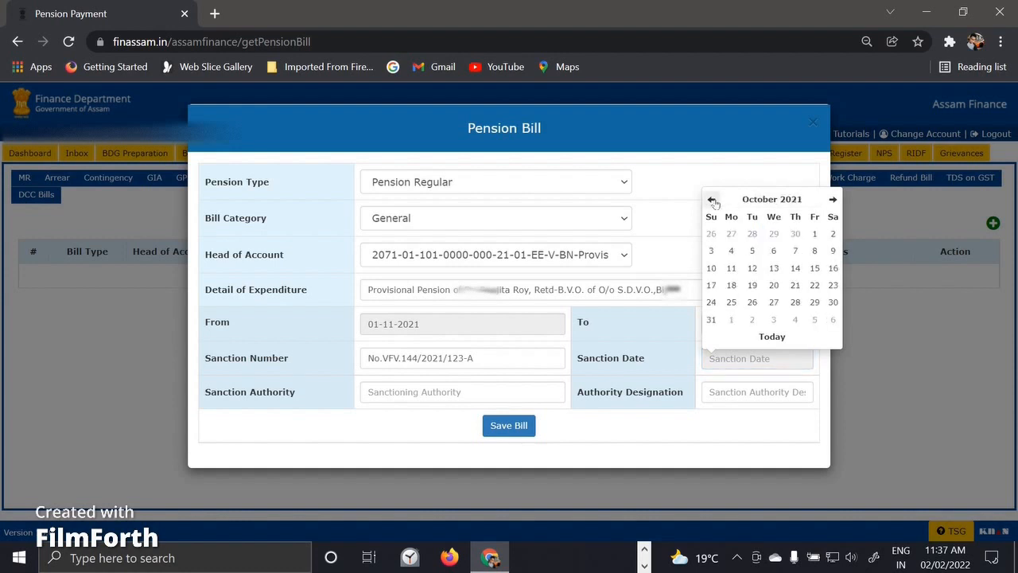
click(712, 200)
click(713, 201)
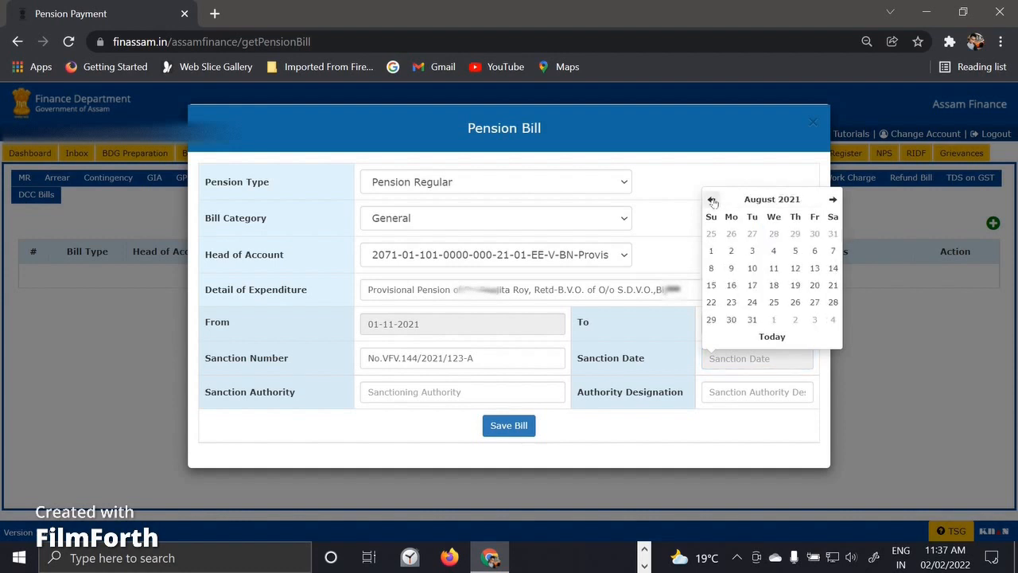
click(713, 201)
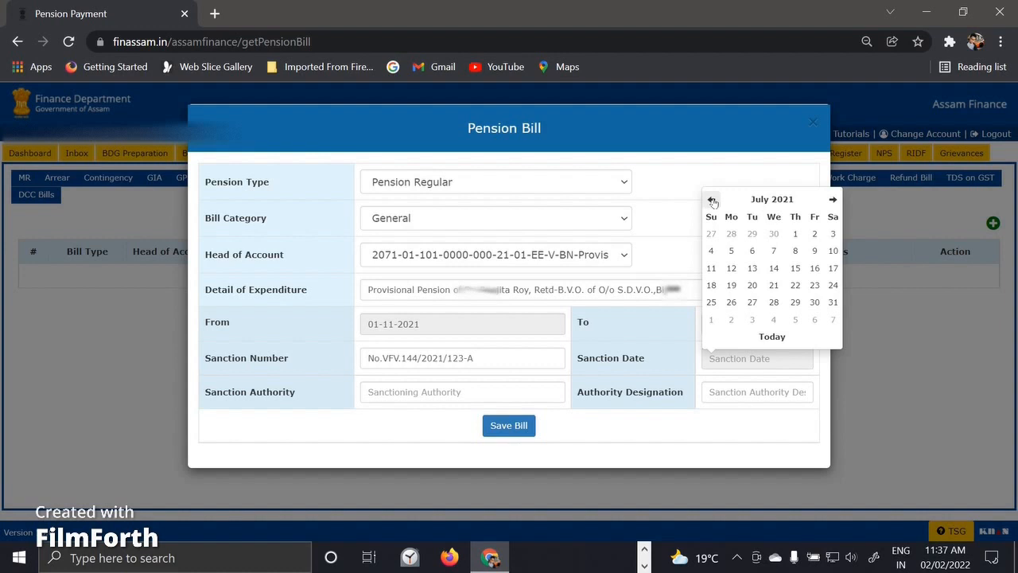
click(773, 302)
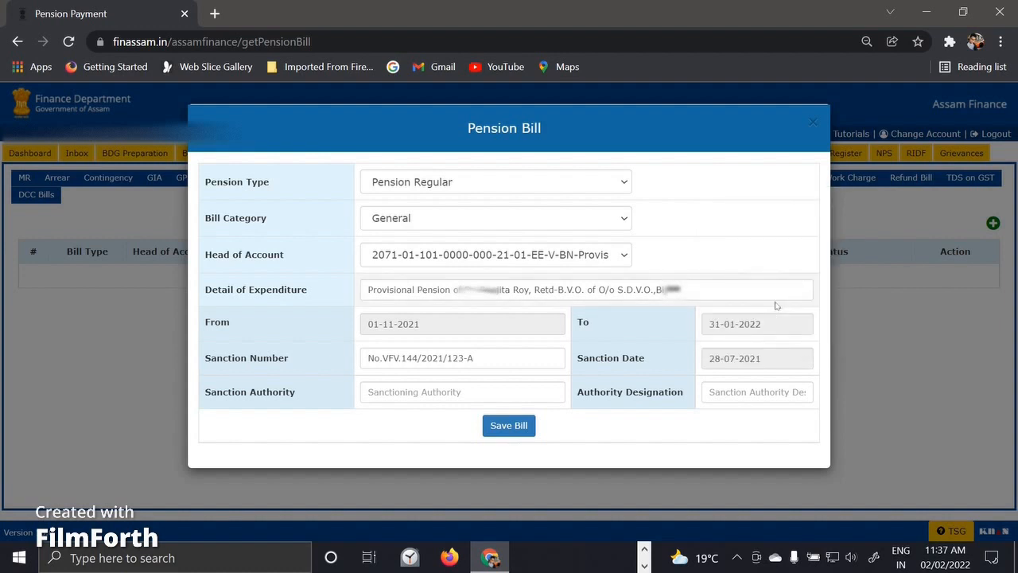
click(488, 391)
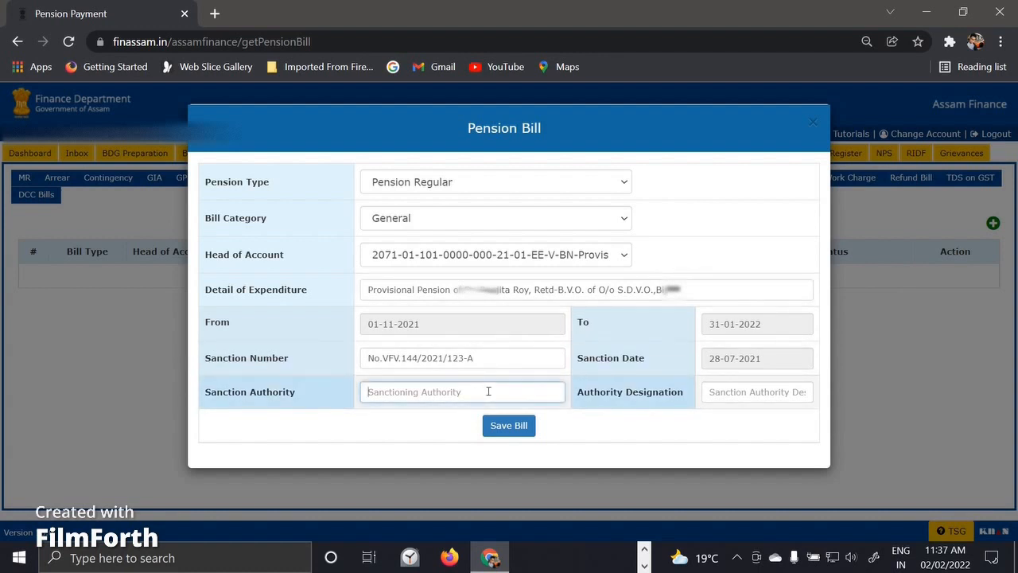
Fill in sanction authority 'Deputy Secty.Vety.Deptt' and authority designation 'Deputy Secty.'.
text(Deputy Secty)
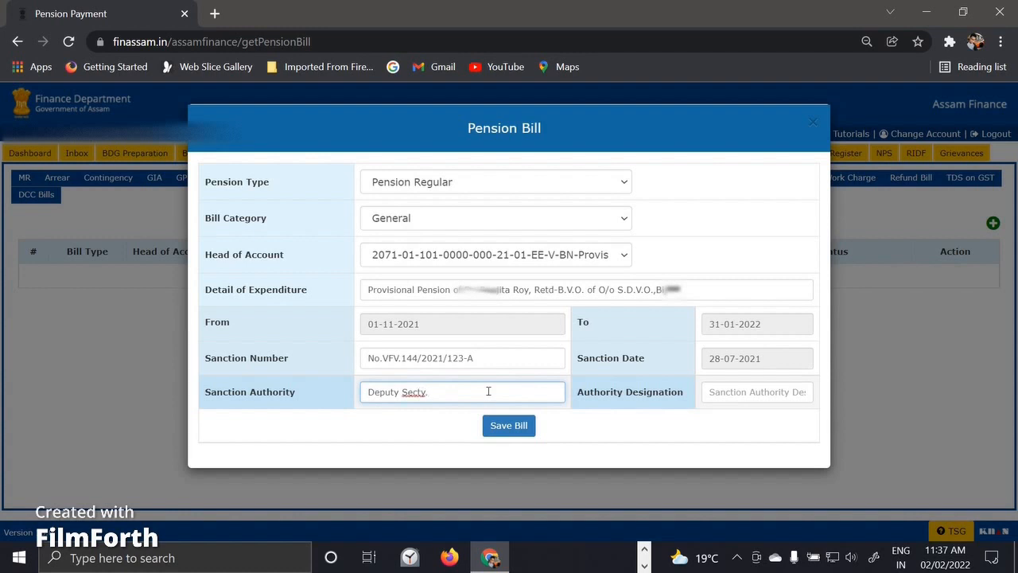
text(.Vety.)
text(Deptt)
click(751, 392)
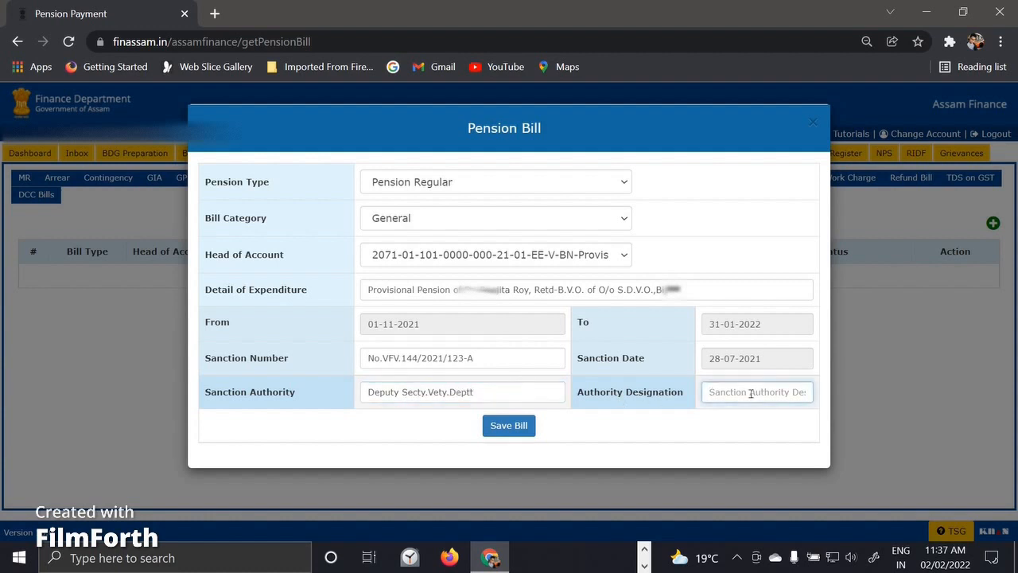
text(Deputy.)
key(BackSpace)
text(y Sec)
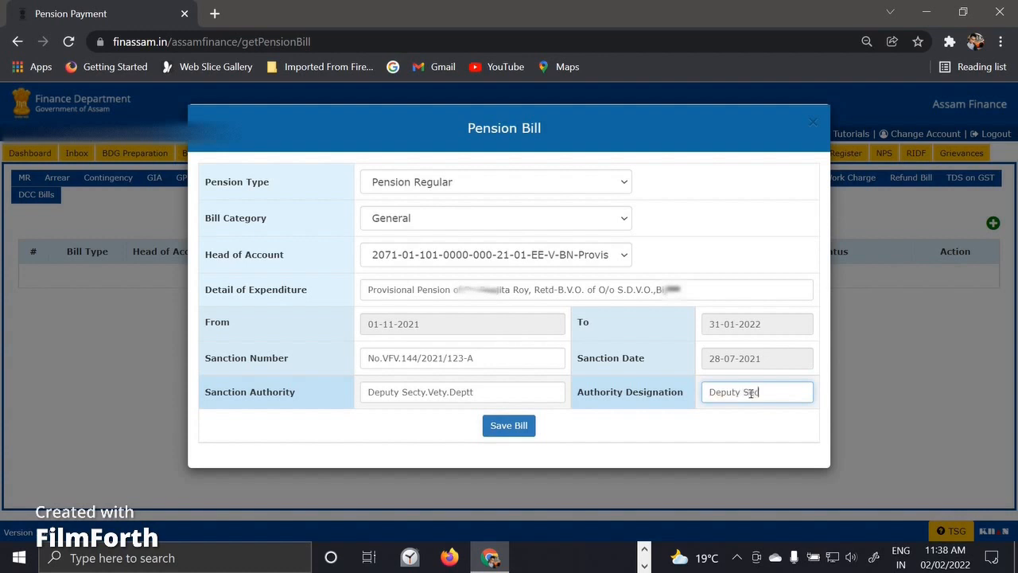
text(ty.)
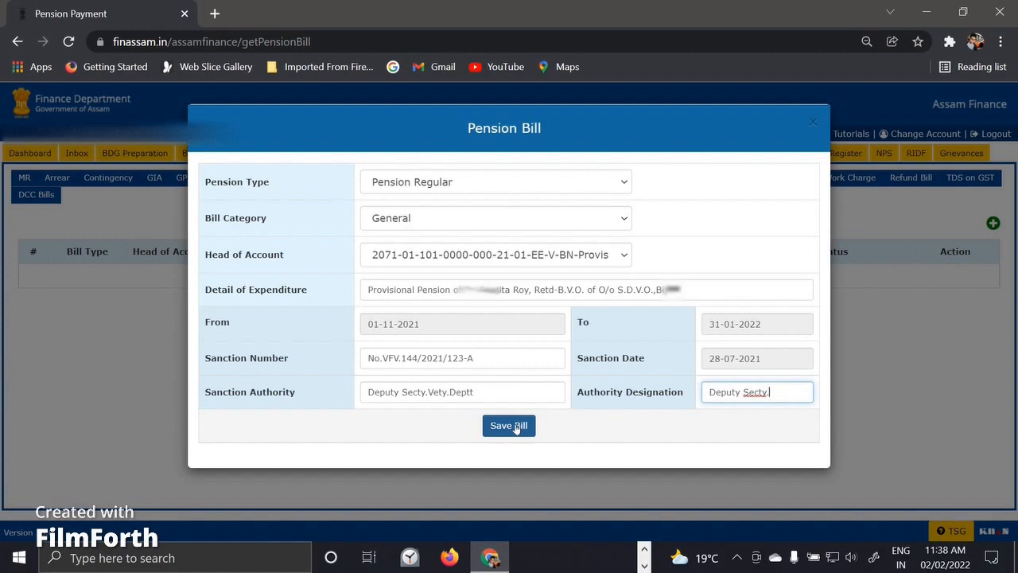
Save the Provisional Pension (BN) bill and open its details to add beneficiaries.
click(516, 427)
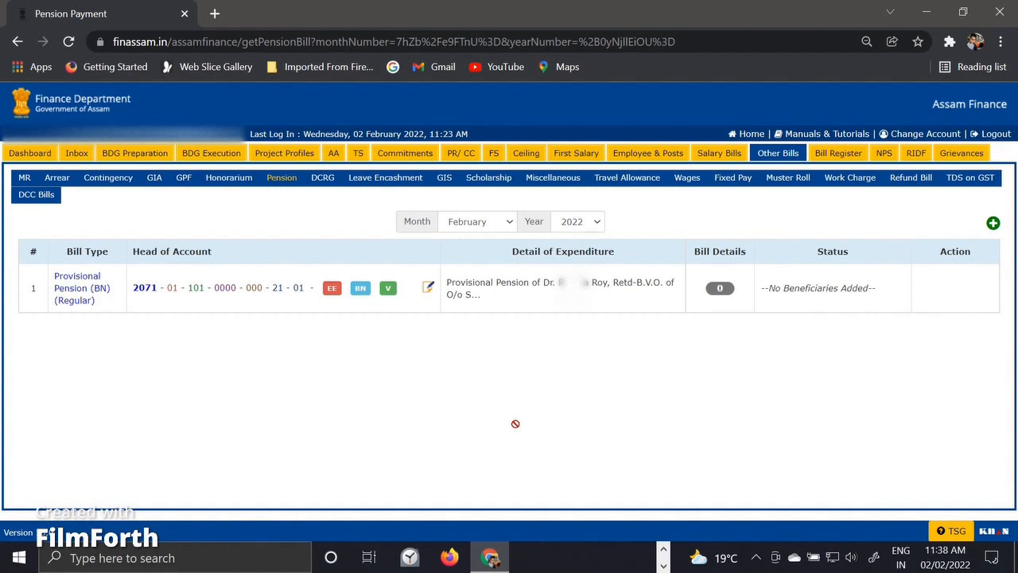
click(428, 291)
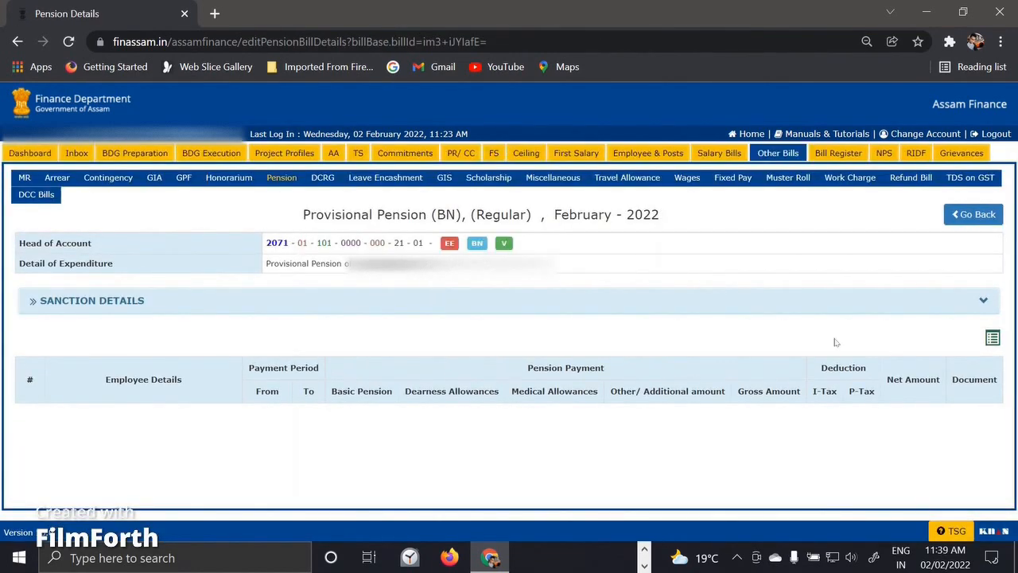
click(992, 339)
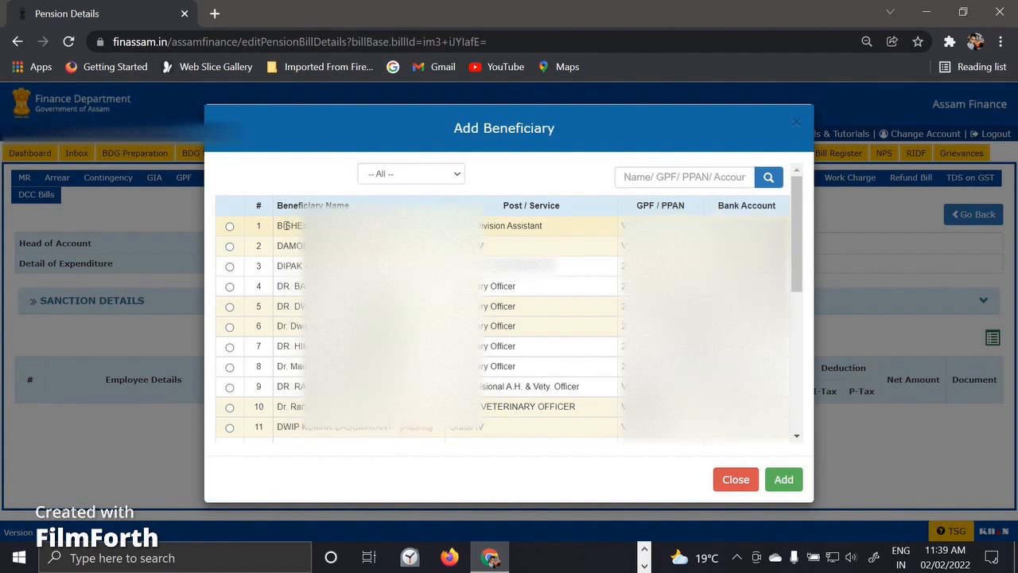
Add the retired veterinary officer in row 10 as the bill's beneficiary.
click(229, 408)
click(783, 480)
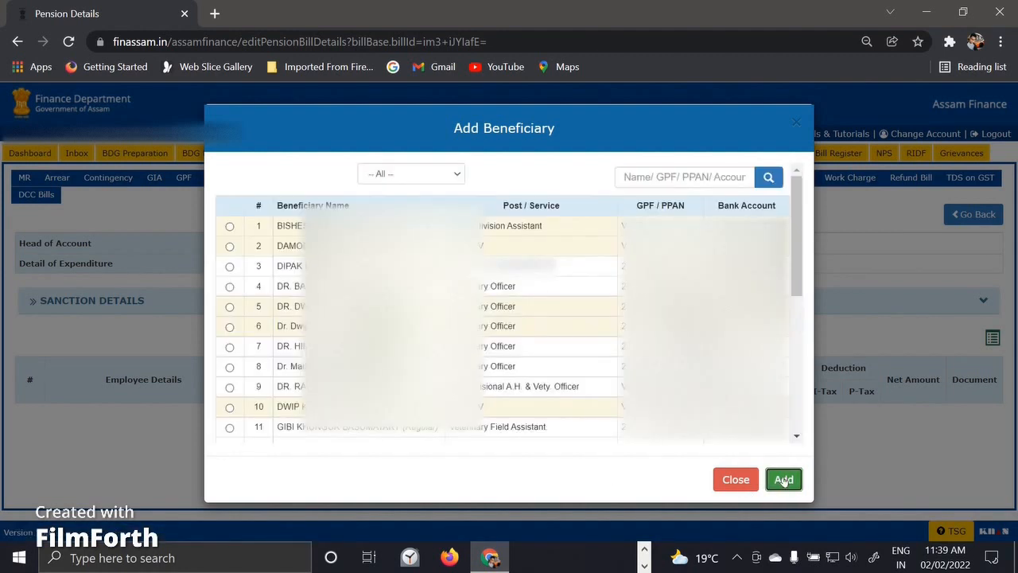
click(793, 123)
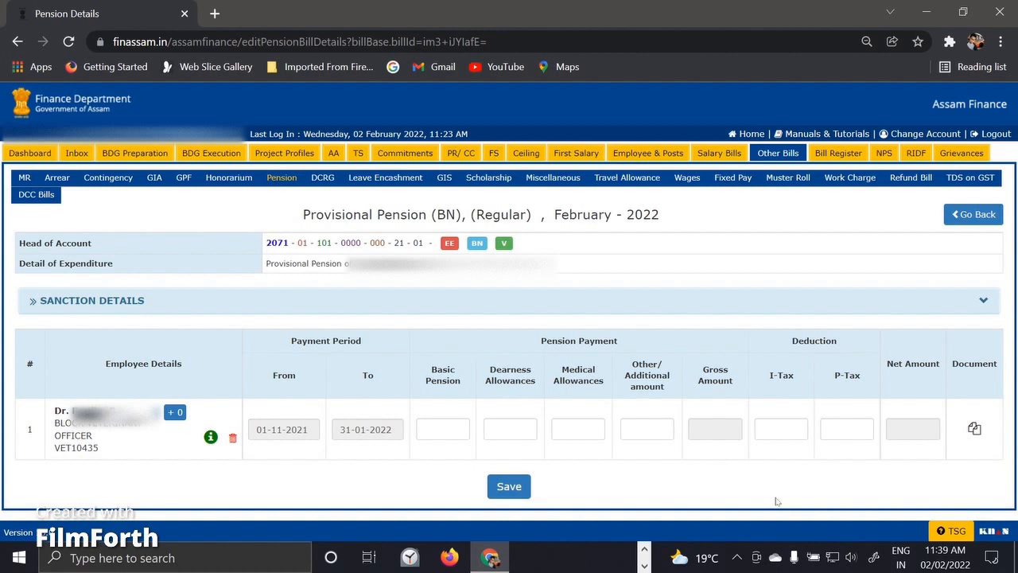
Save pension amounts: basic 115830, dearness 35907, medical 1800, then return to the bill list.
click(456, 431)
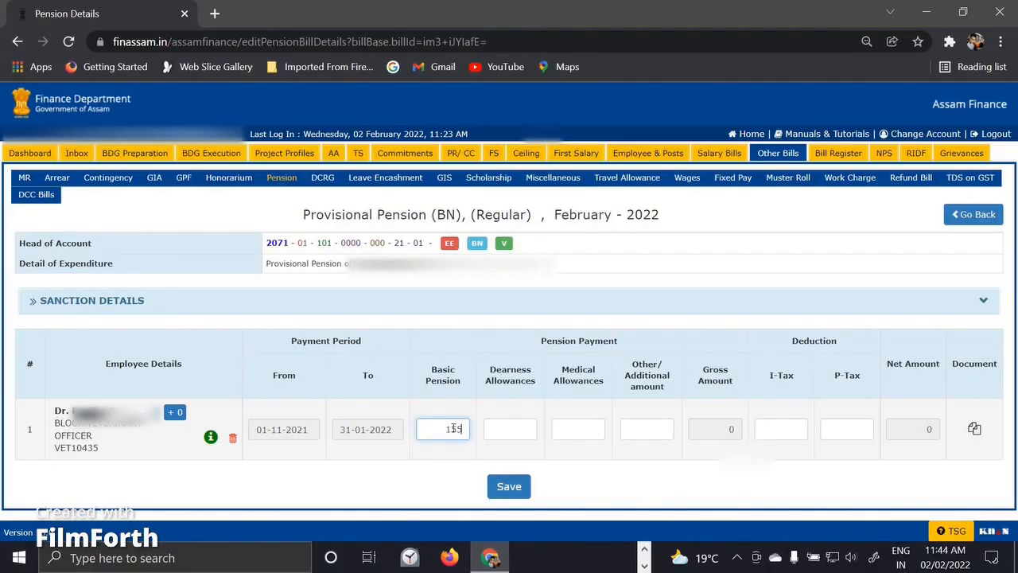
key(BackSpace)
text(1158300)
click(523, 428)
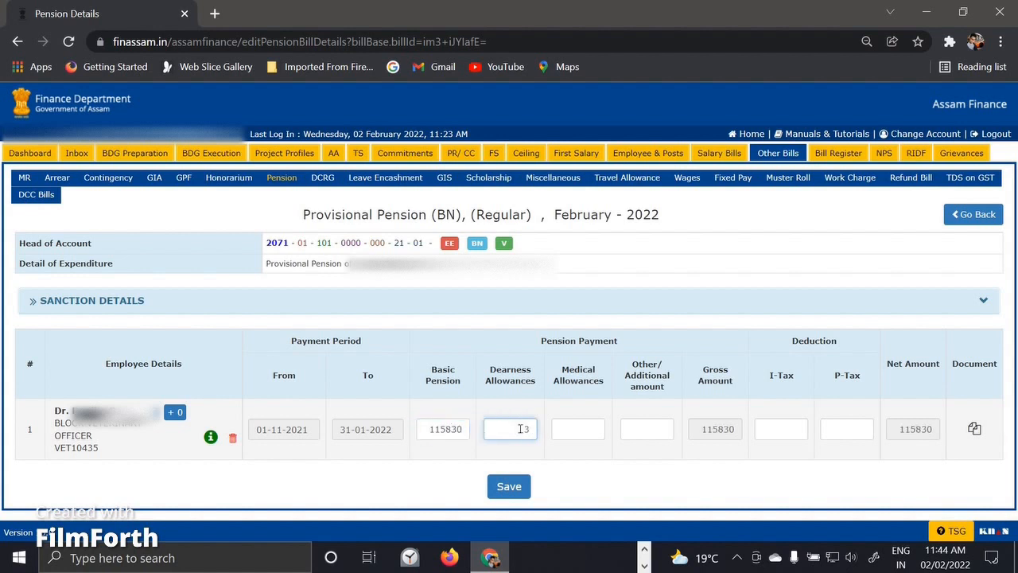
text(3500)
text(7)
click(594, 430)
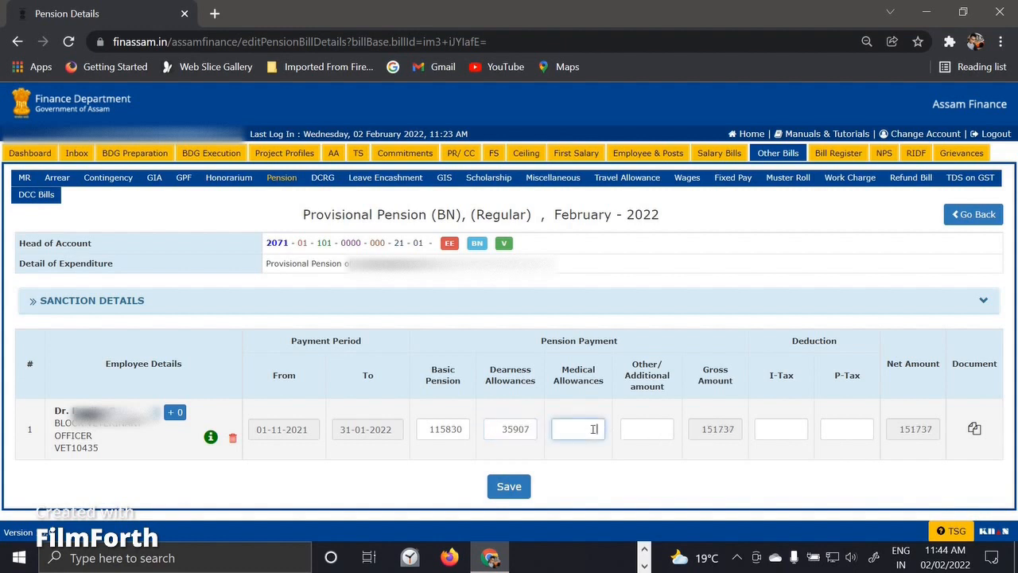
text(1800)
click(513, 487)
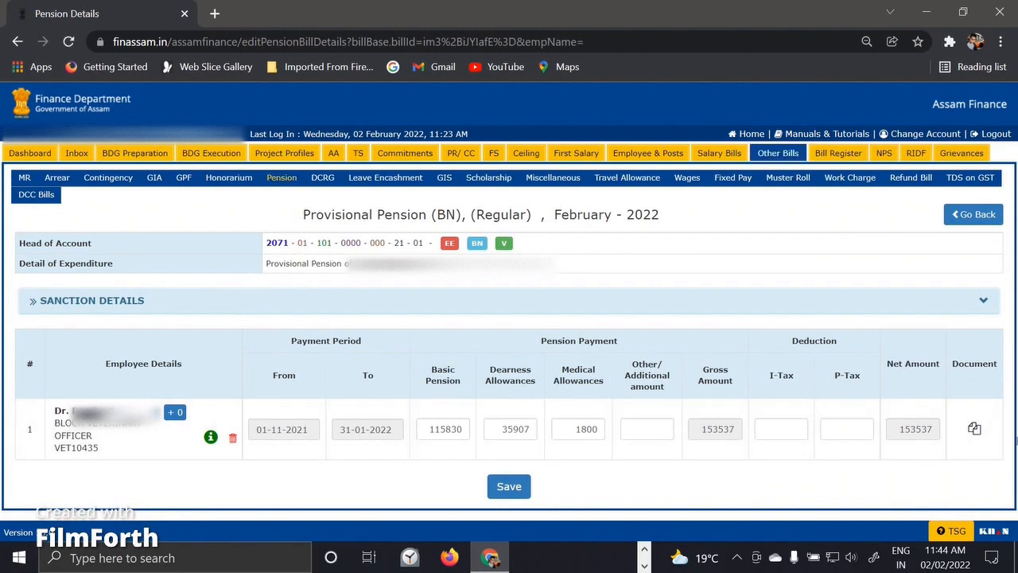
click(965, 217)
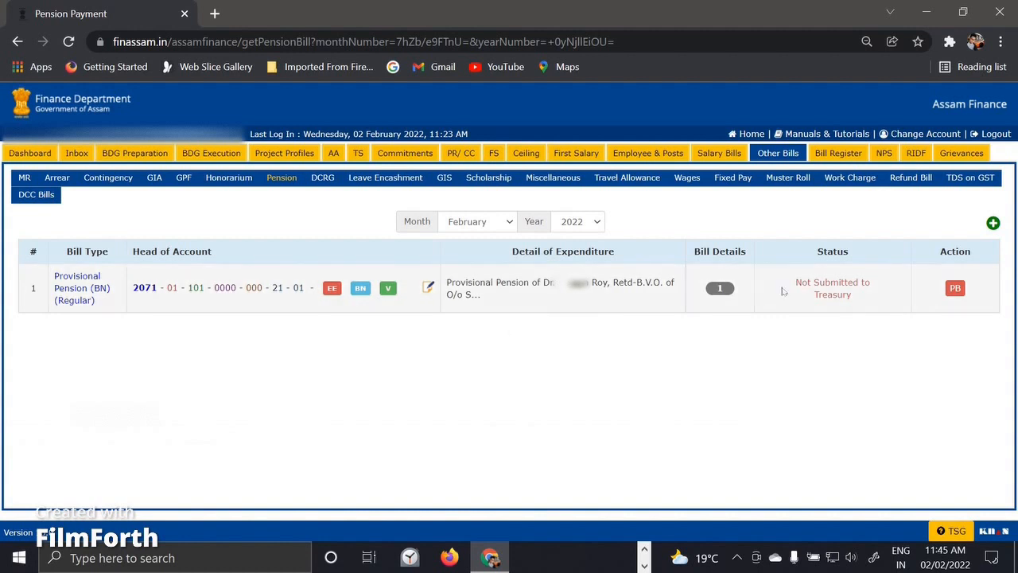
Generate the provisional pension bill with bill date 02-02-2022.
click(955, 288)
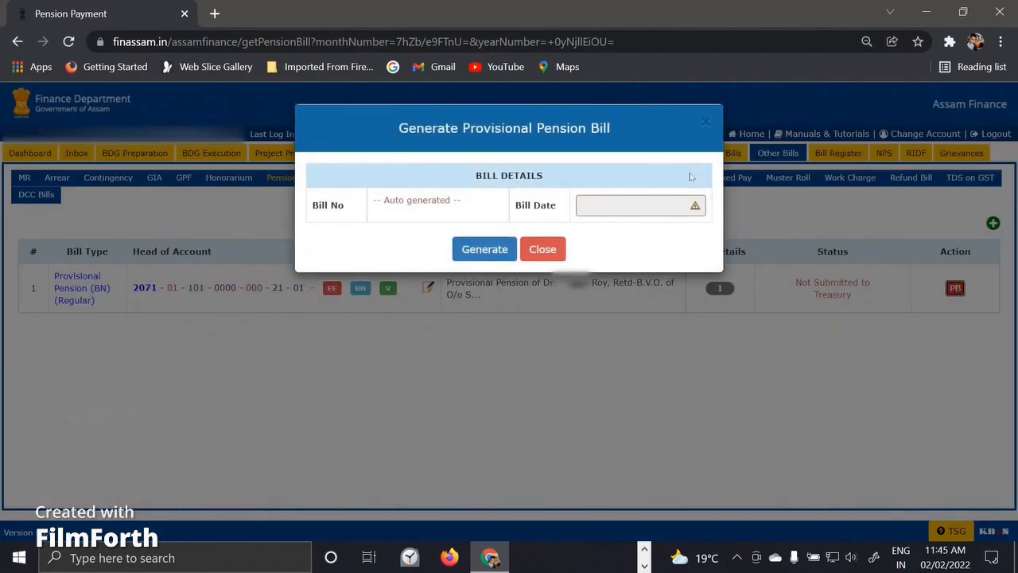
click(627, 203)
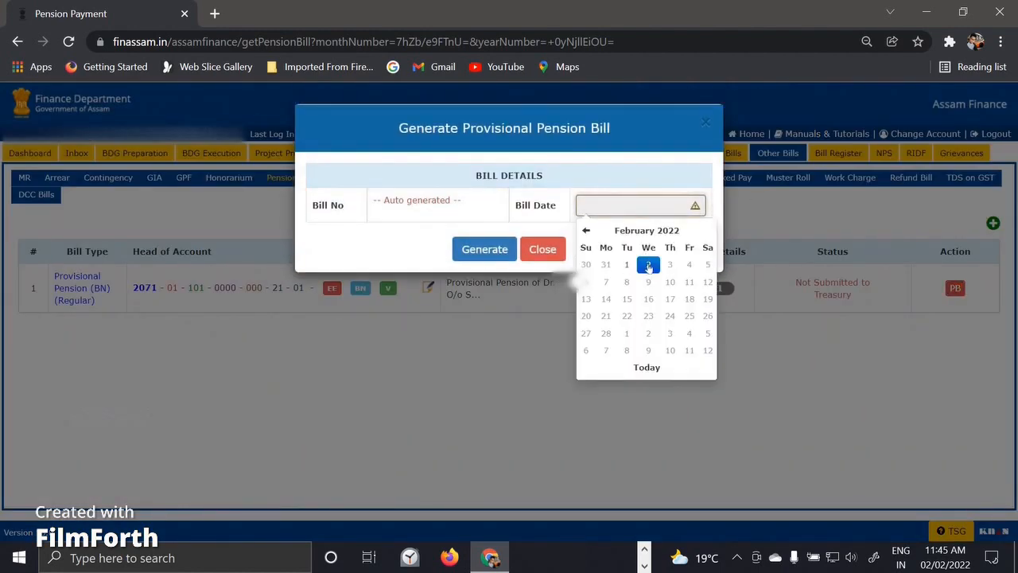
click(649, 266)
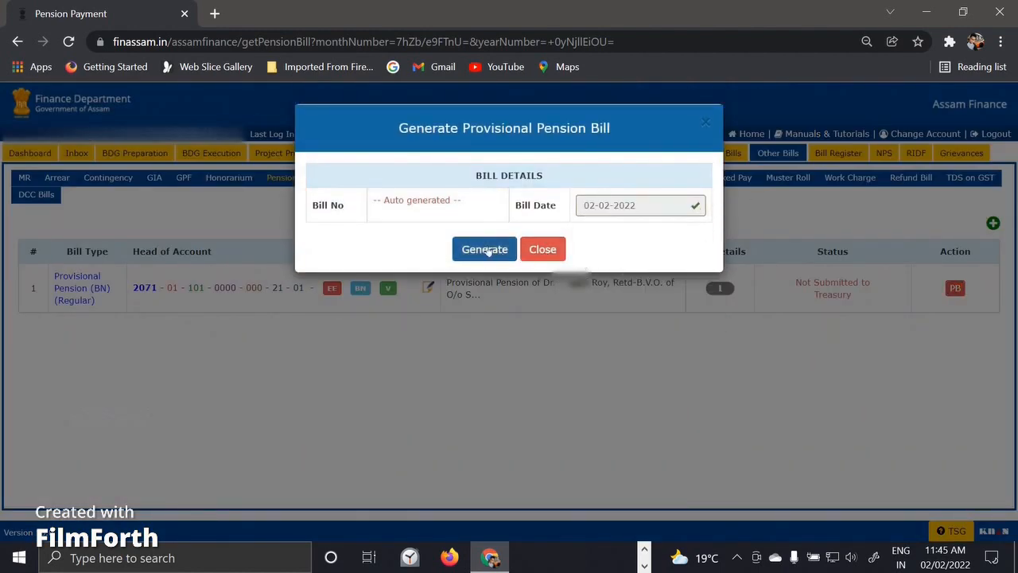
click(486, 250)
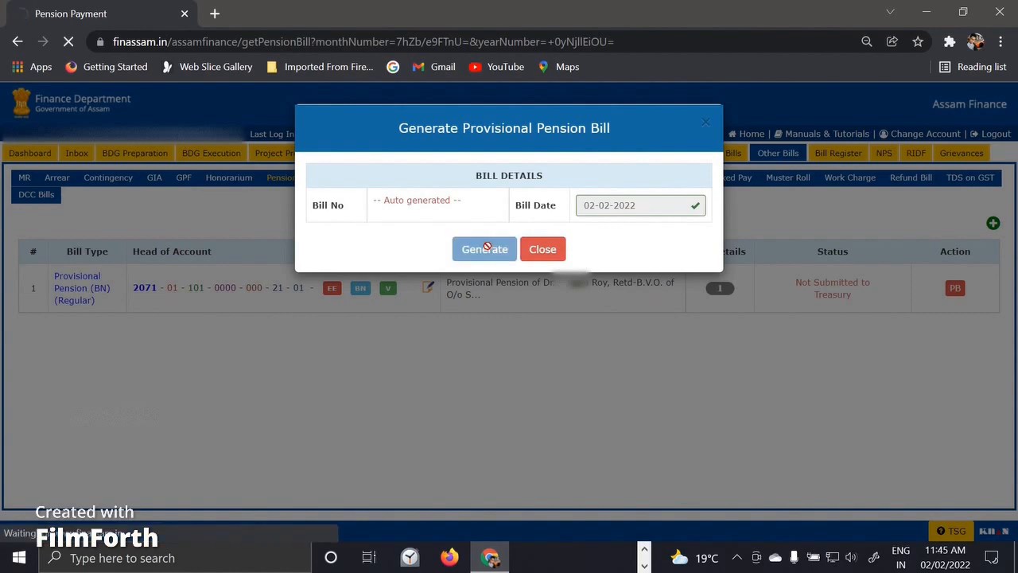